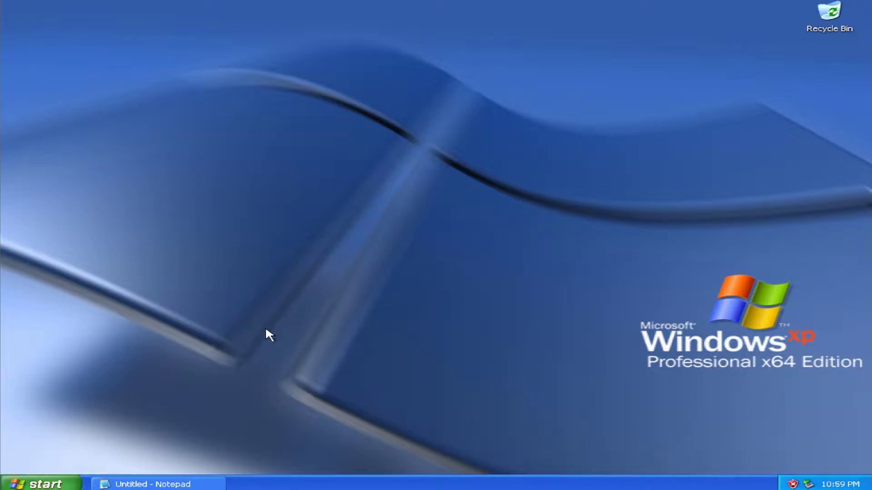
- Restore the 'Untitled - Notepad' window showing the f8 note from the taskbar
click(156, 484)
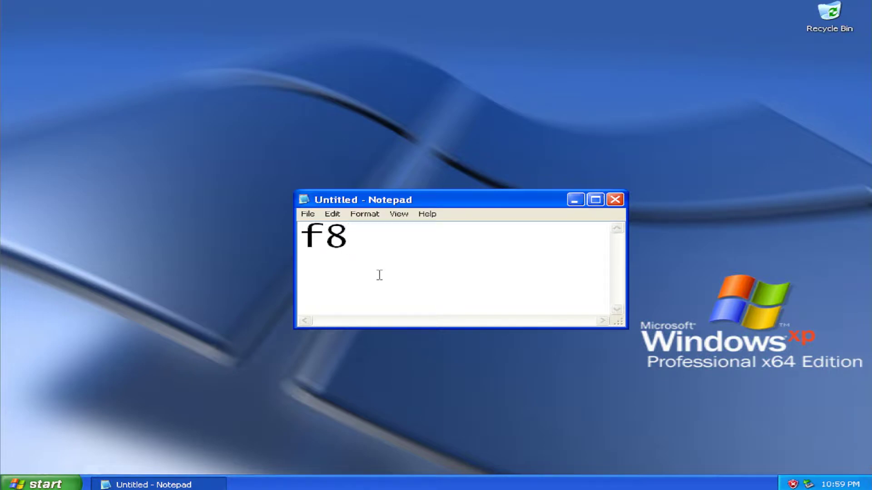
- Minimize the note and start a restart, then cancel the note's save prompt
click(574, 200)
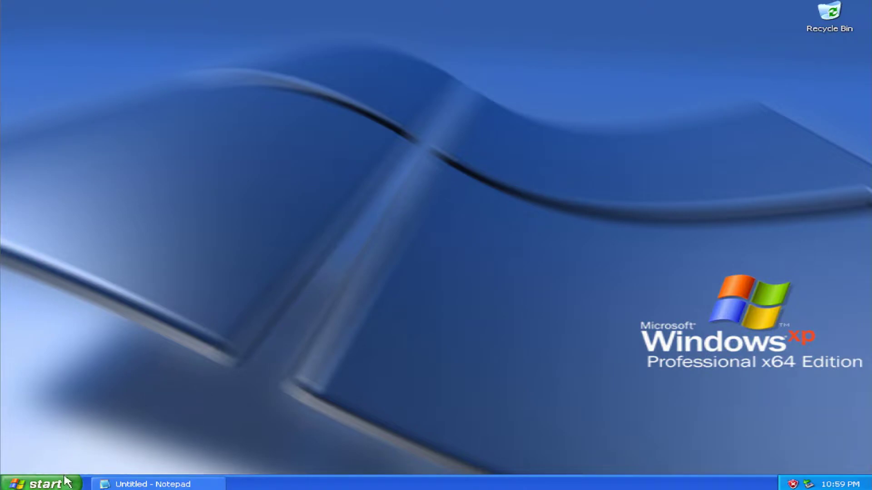
click(48, 484)
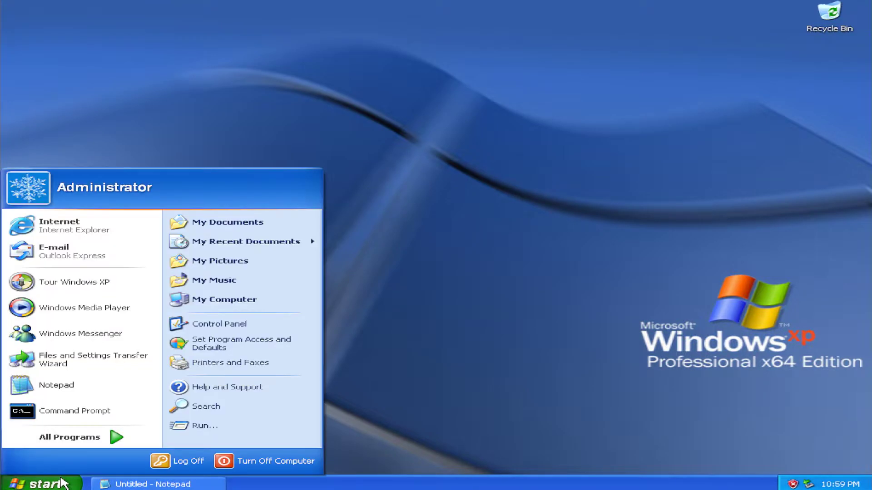
click(238, 465)
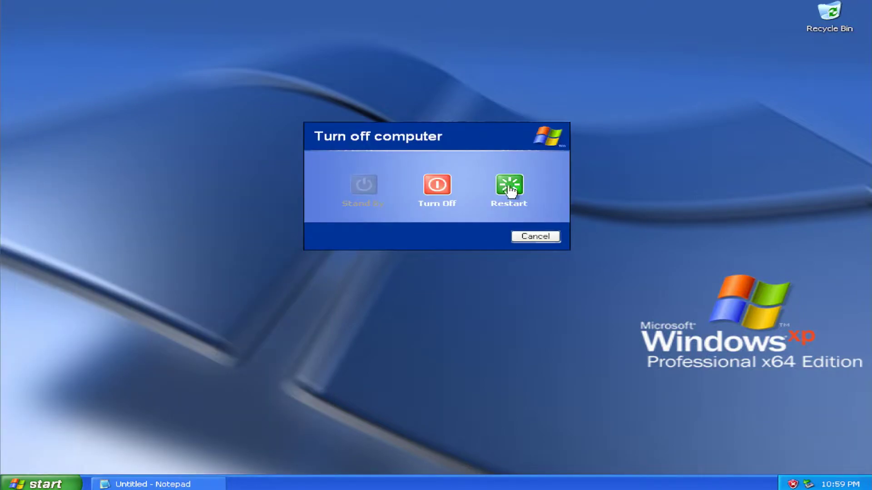
click(510, 192)
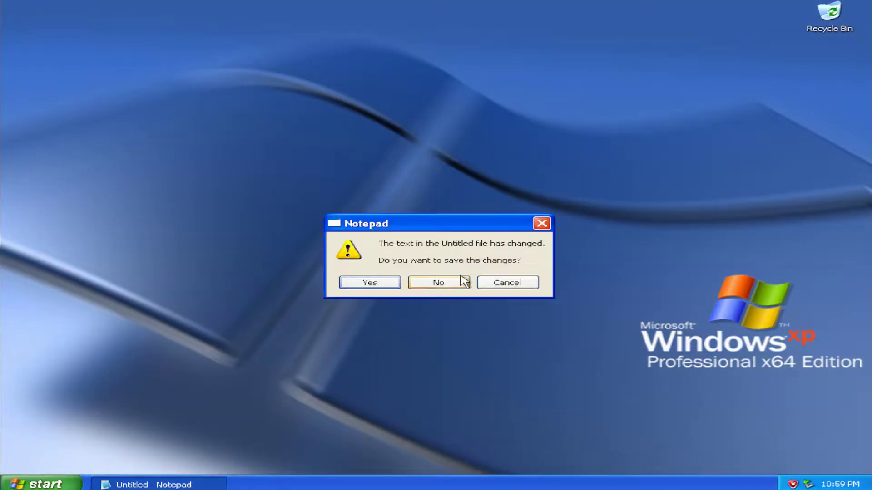
click(370, 283)
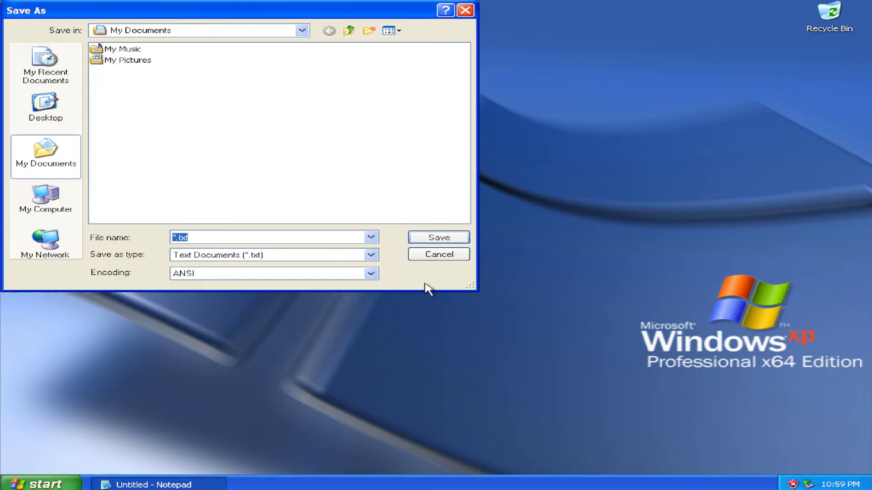
click(440, 253)
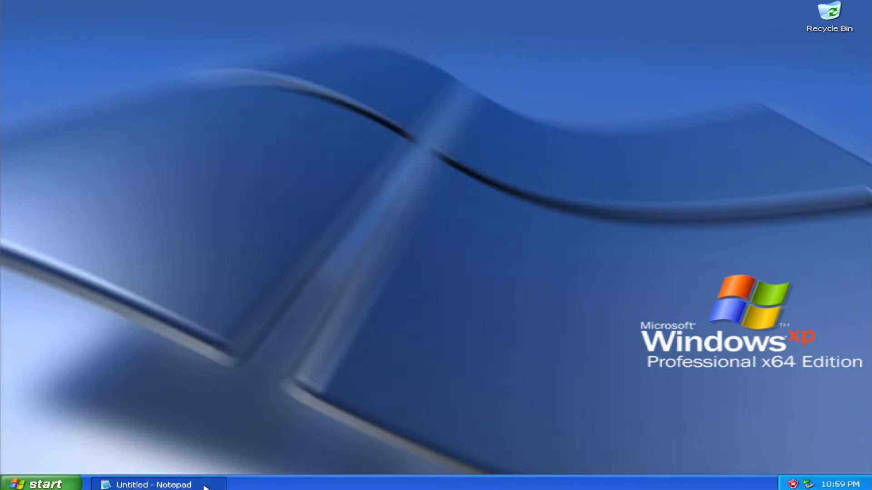
- Close the f8 note, discarding its unsaved changes
click(156, 484)
click(614, 199)
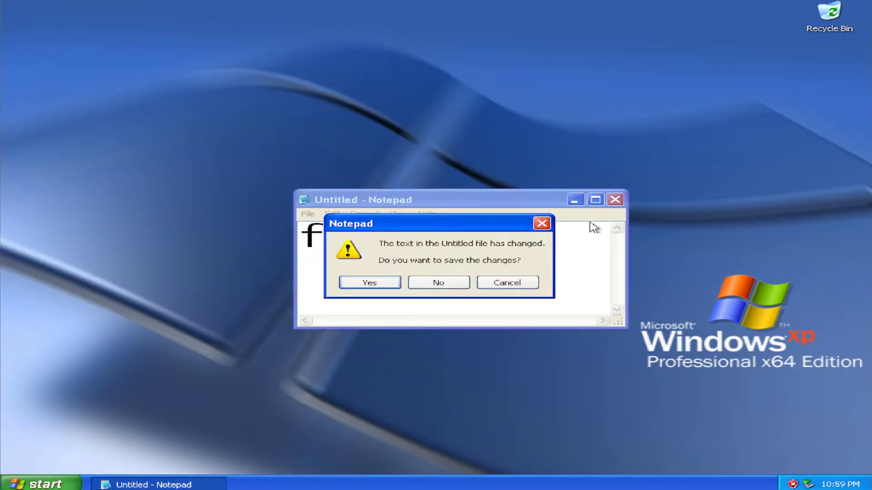
click(440, 285)
- Restart Windows XP through Turn Off Computer > Restart
click(77, 484)
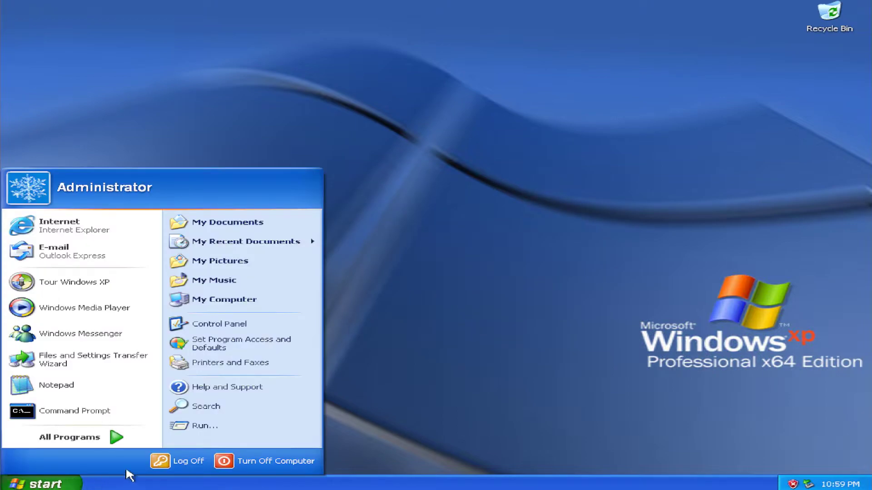
click(243, 460)
click(509, 191)
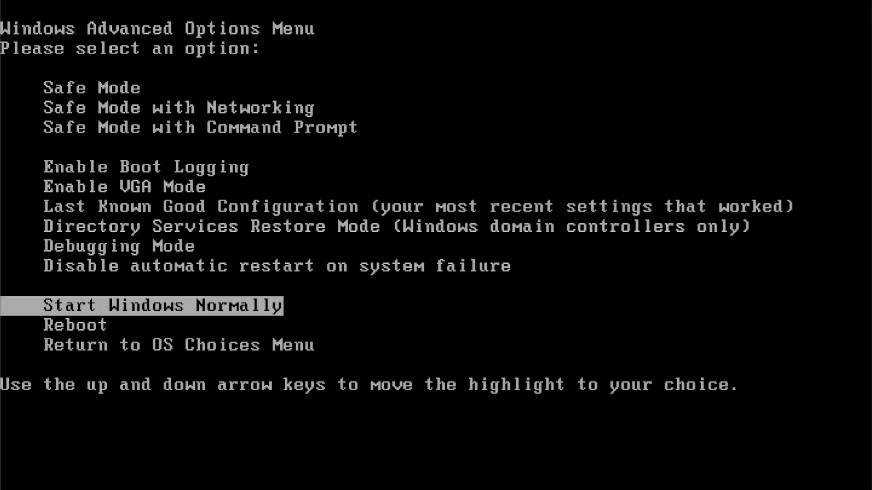
- Choose Safe Mode with Networking and boot Windows XP Professional x64 Edition
key(Up)
key(Up)
key(Up)
key(Up)
key(Up)
key(Up)
key(Up)
key(Up)
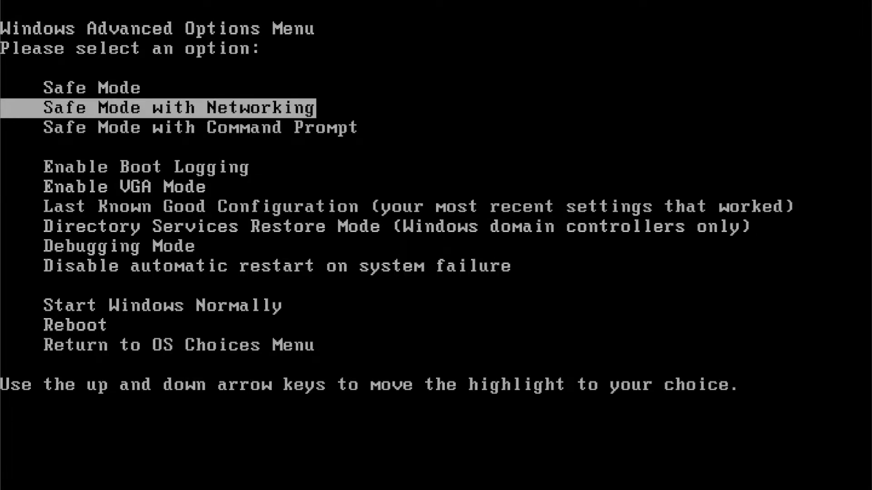
key(Return)
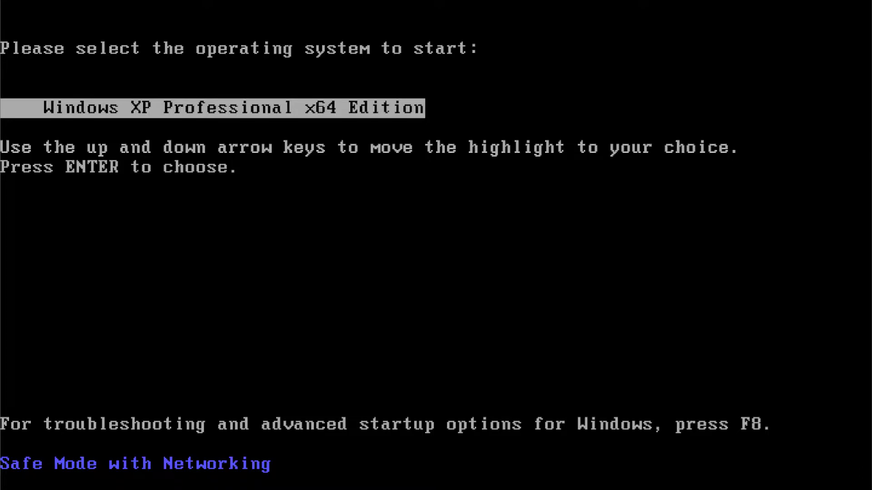
key(Return)
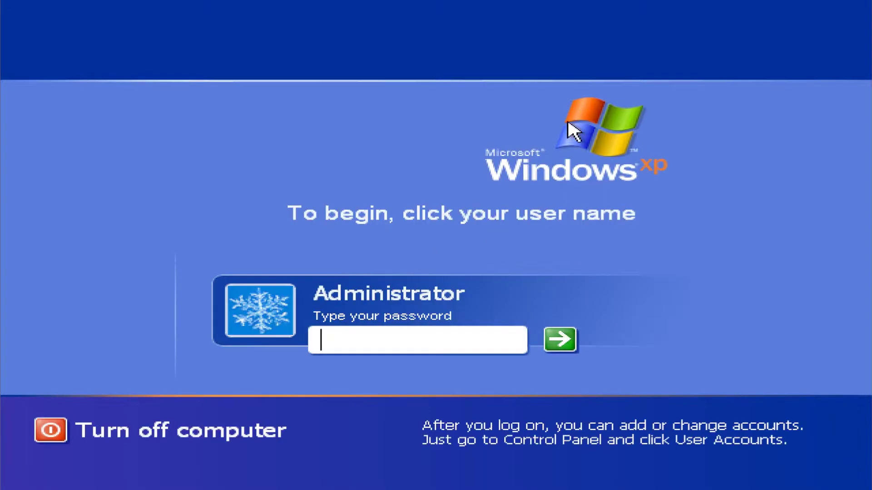
text(***)
- Log on as Administrator, answer No to the safe mode prompt, and dismiss the System Restore message
key(Return)
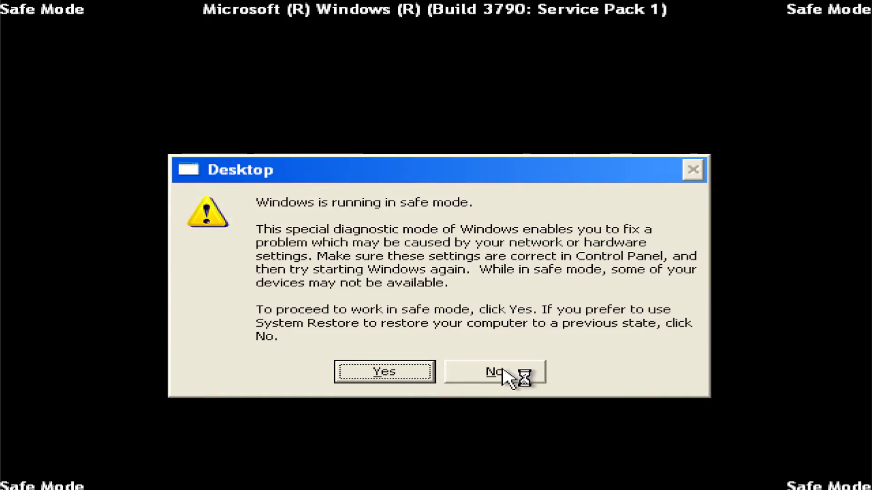
click(504, 372)
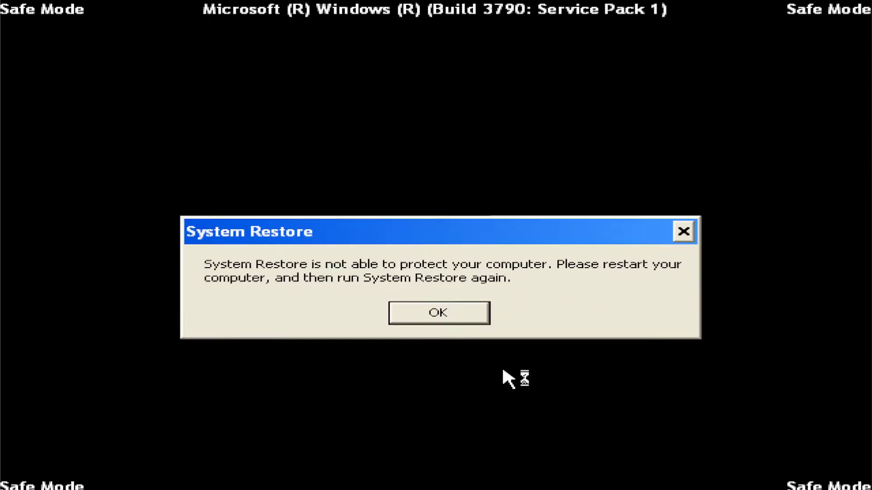
click(470, 316)
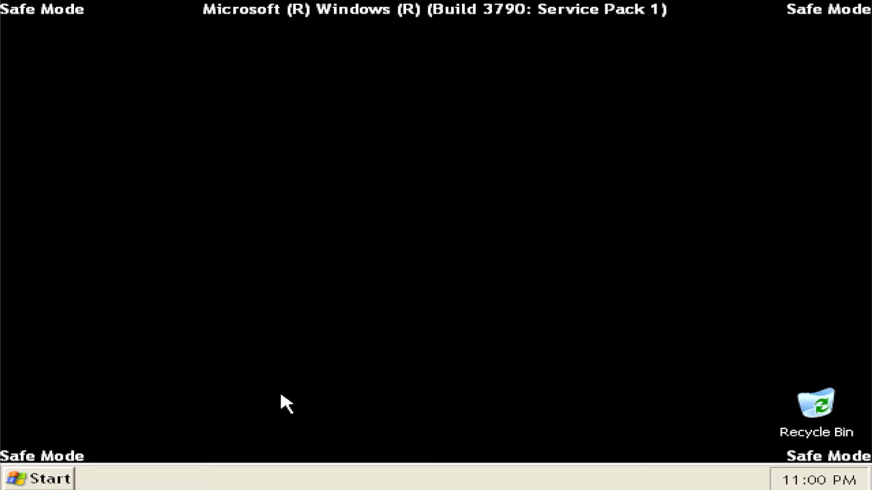
- Launch Windows Movie Maker and close its error message
click(41, 480)
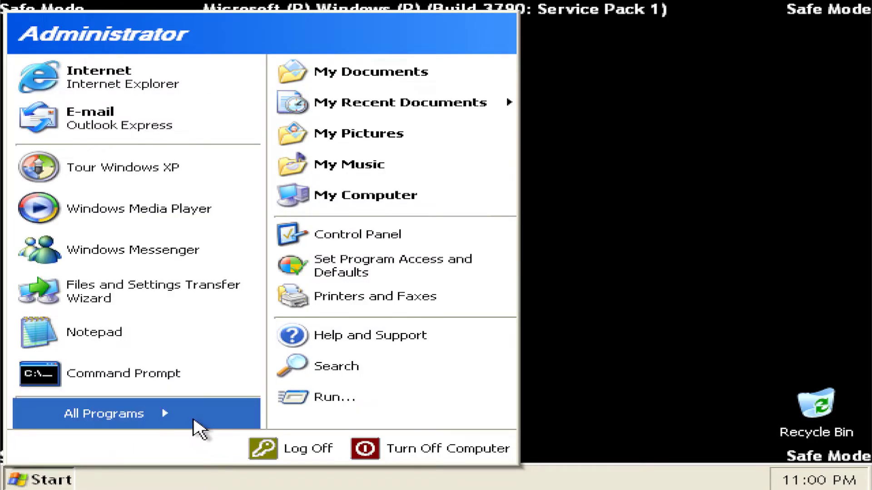
click(137, 413)
click(272, 418)
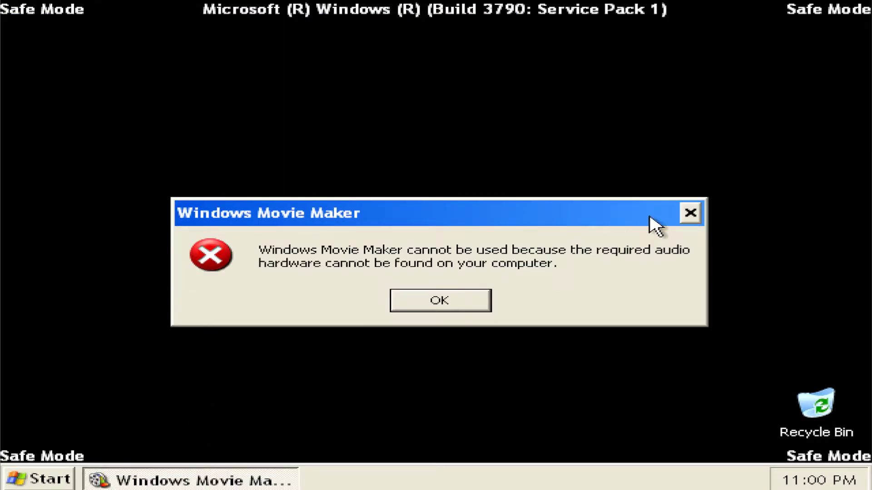
click(690, 212)
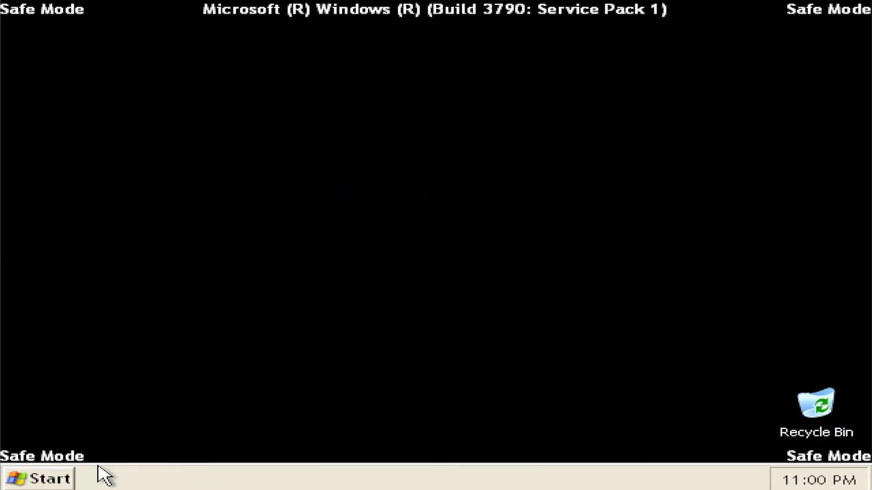
- Launch System Restore from All Programs > Accessories > System Tools
click(41, 480)
click(137, 413)
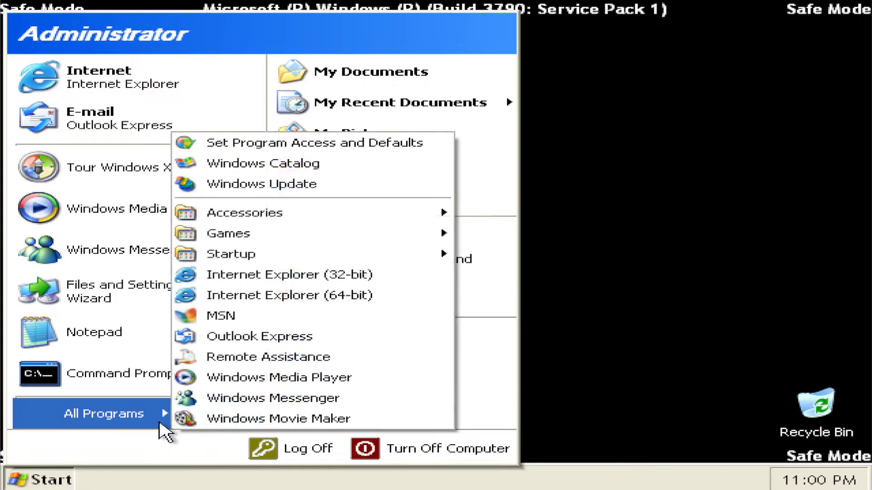
mouse_move(244, 213)
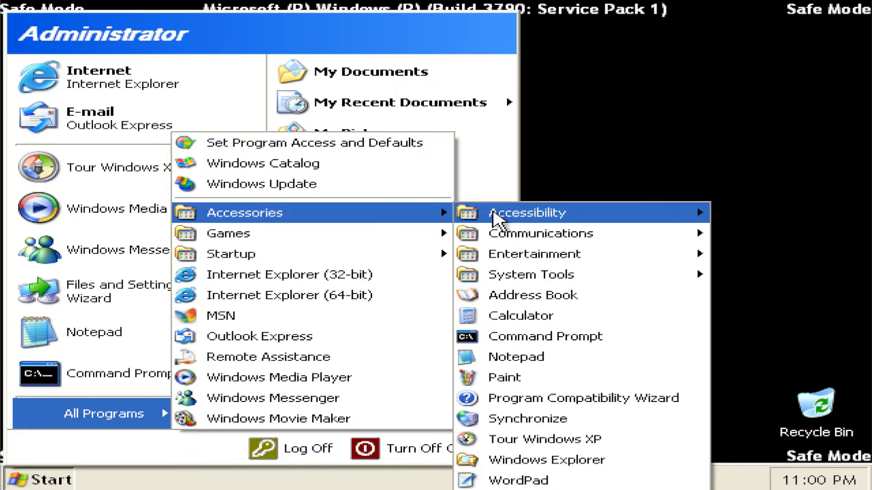
mouse_move(531, 275)
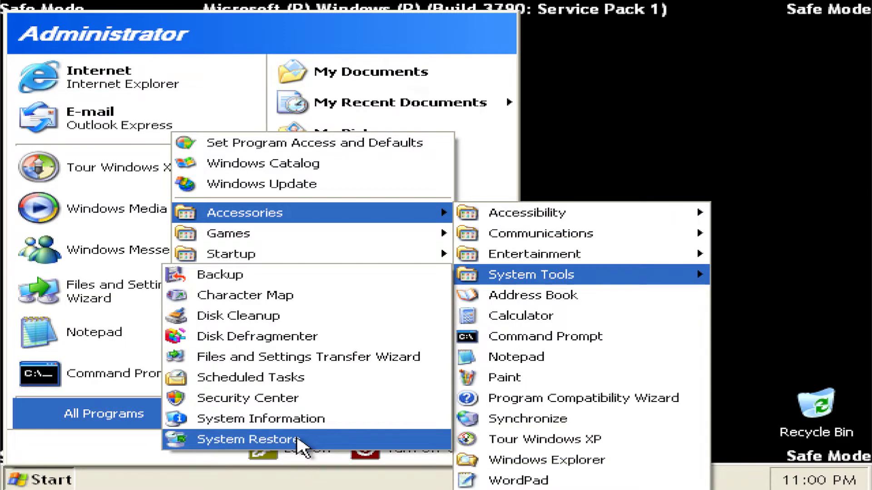
click(300, 441)
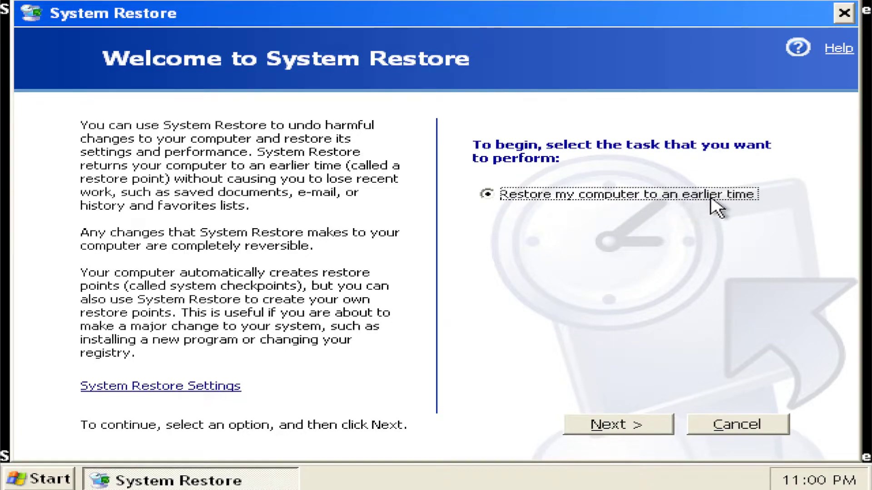
- Go to Select a Restore Point, find no restore points, and cancel the wizard
click(640, 425)
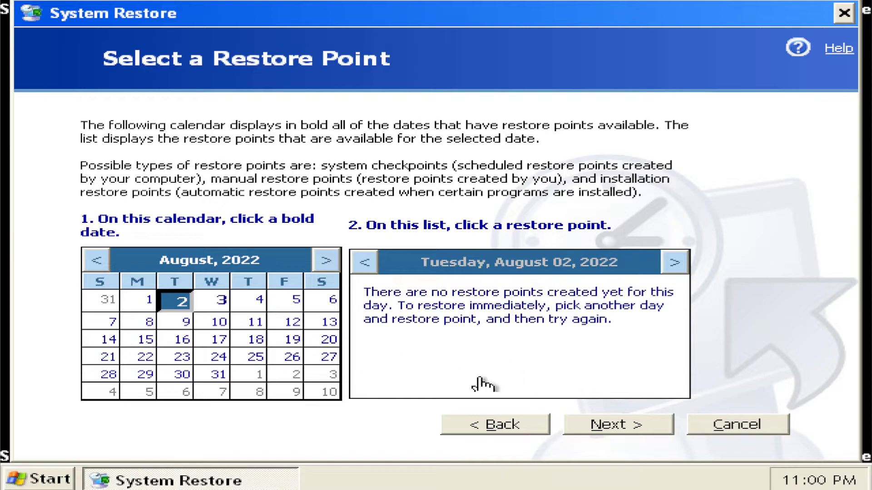
click(737, 425)
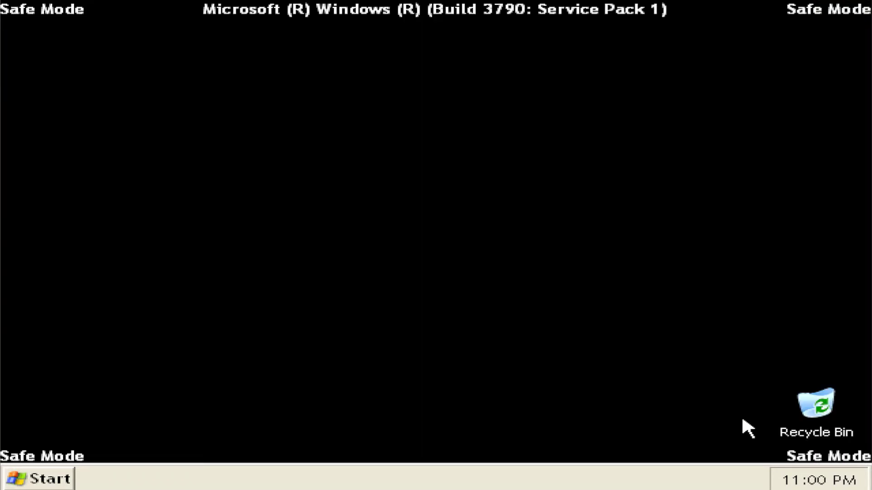
- Launch Command Prompt from All Programs > Accessories
click(61, 479)
click(104, 414)
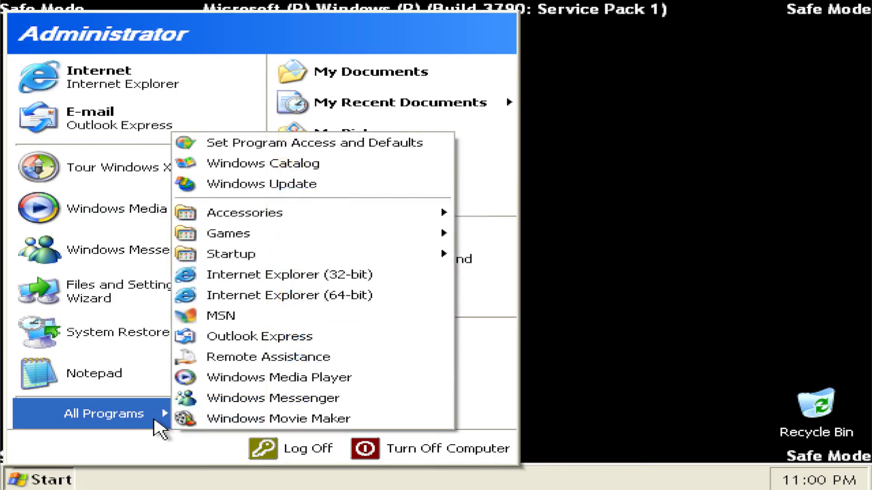
mouse_move(246, 213)
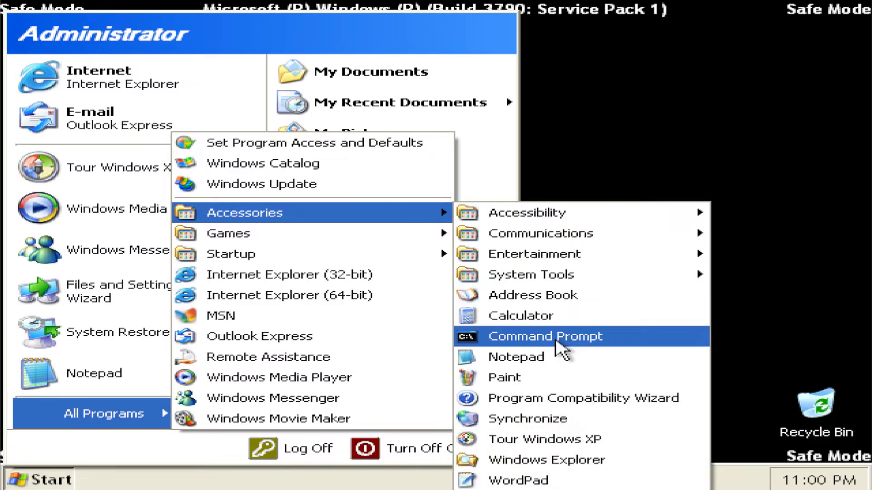
click(560, 344)
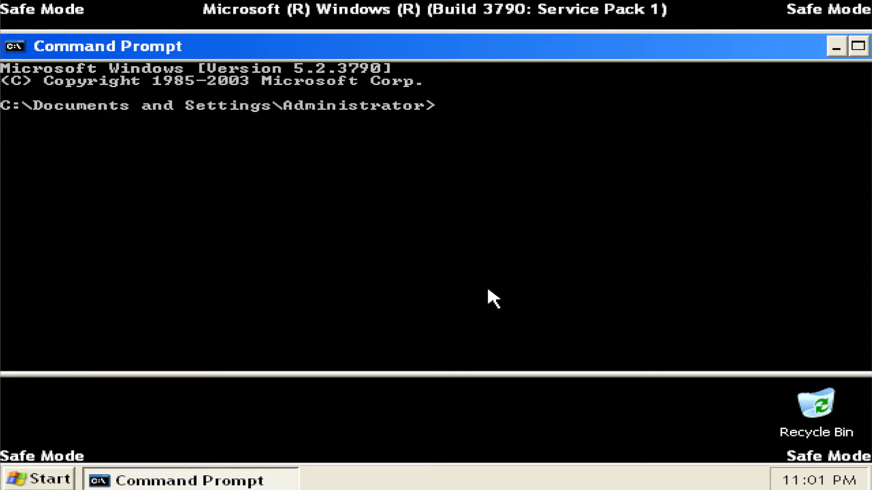
text(ch)
text(kds)
text(k /)
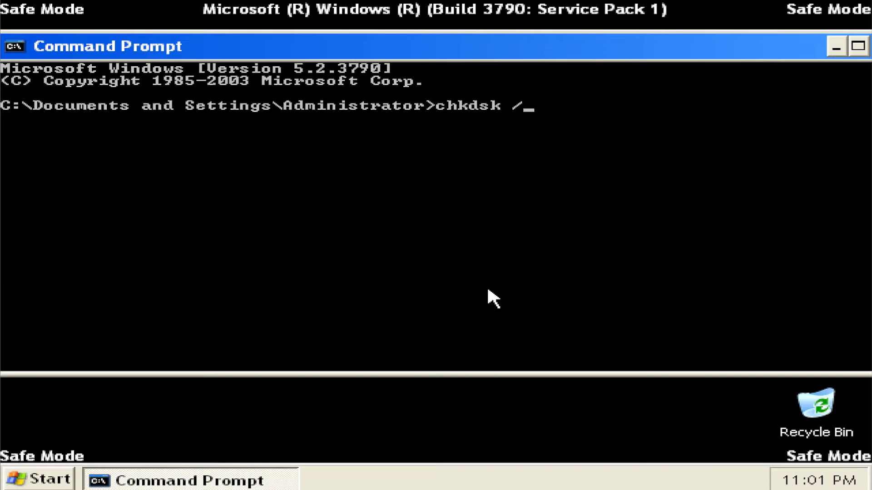
text(r)
- Run chkdsk /r and answer y to schedule the check for next restart
key(Return)
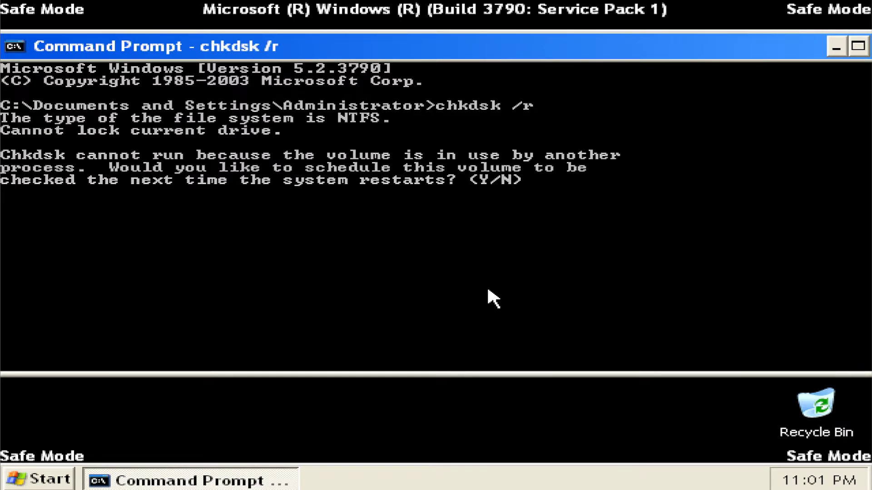
text(y)
key(Return)
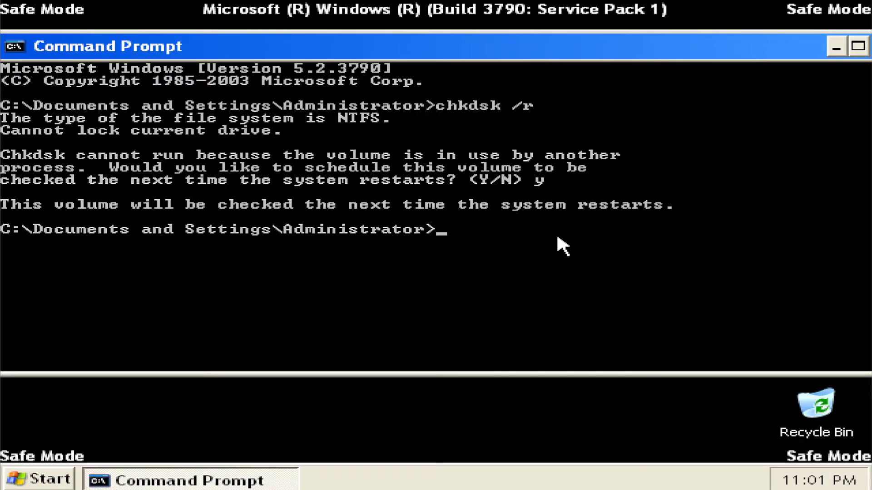
drag(804, 45, 715, 65)
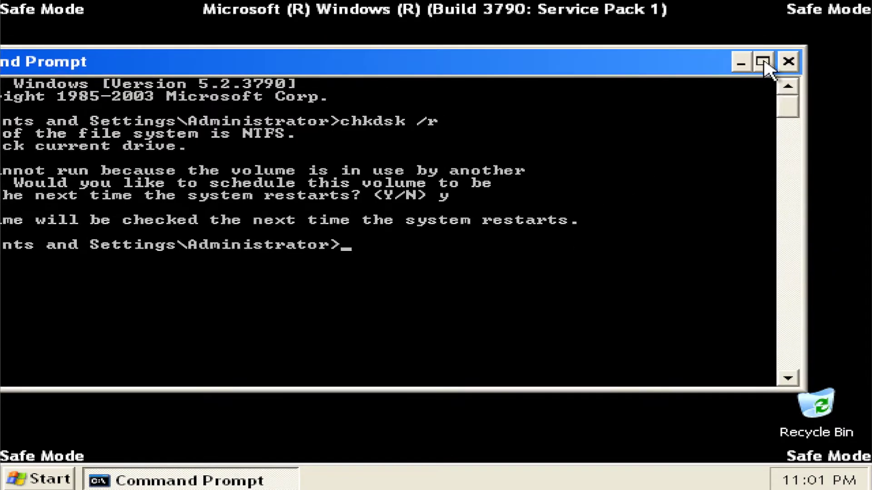
- Close Command Prompt and restart Windows XP through Turn Off Computer > Restart
click(796, 65)
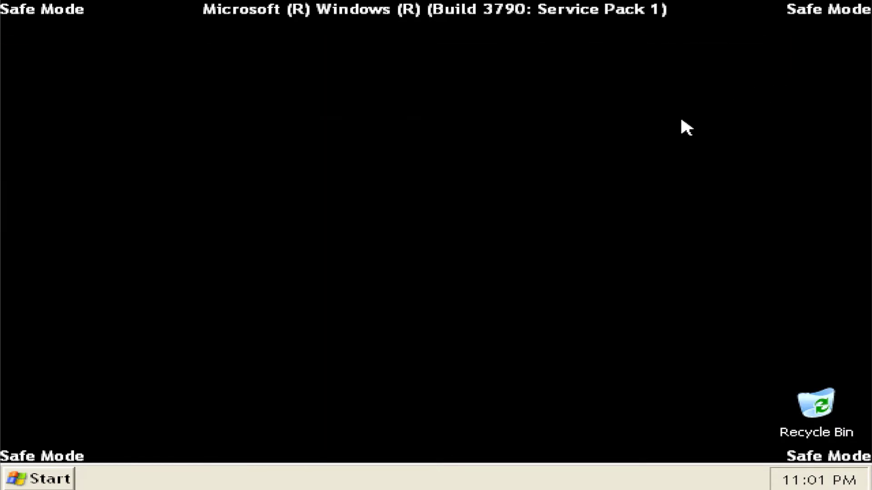
click(68, 480)
click(409, 458)
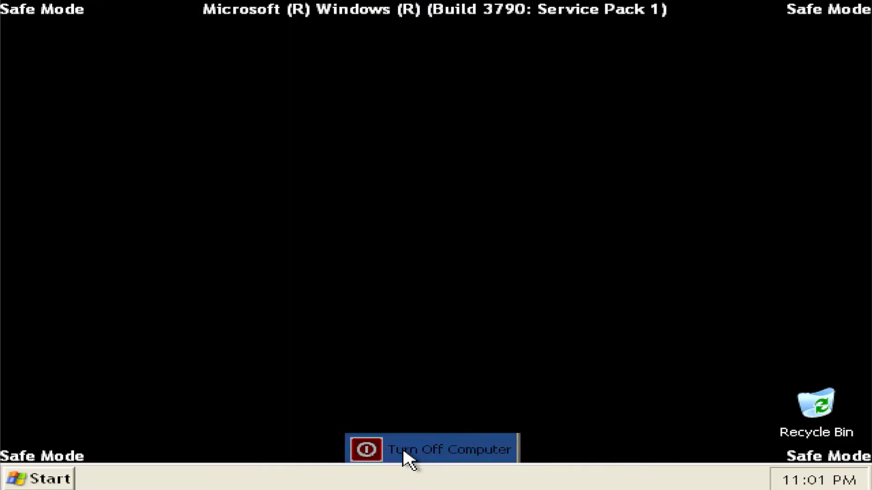
click(558, 201)
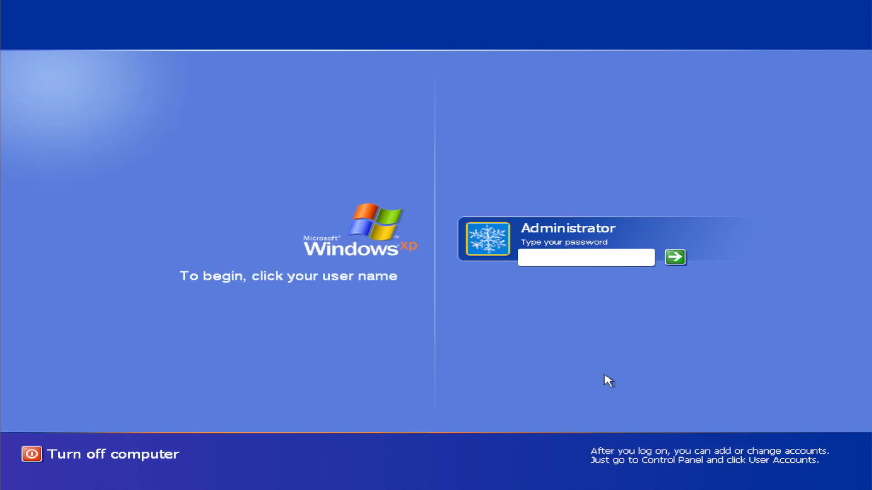
- Submit the Administrator password to log on to the normal desktop
key(Return)
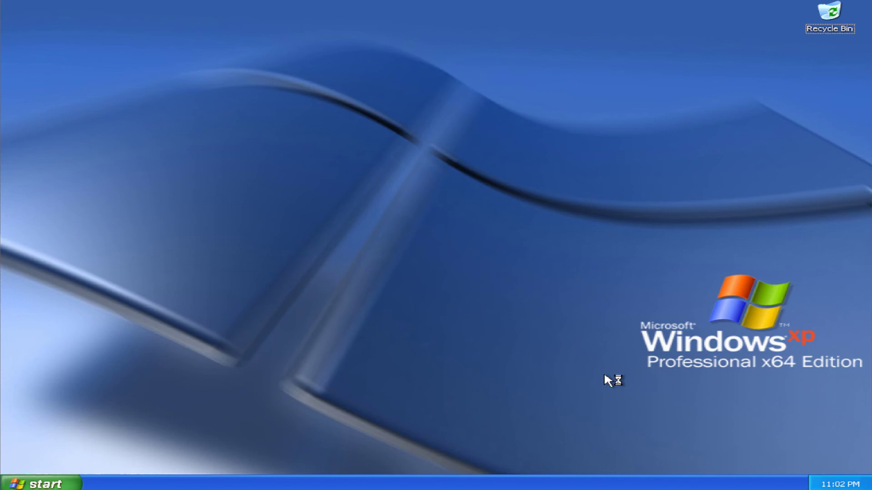